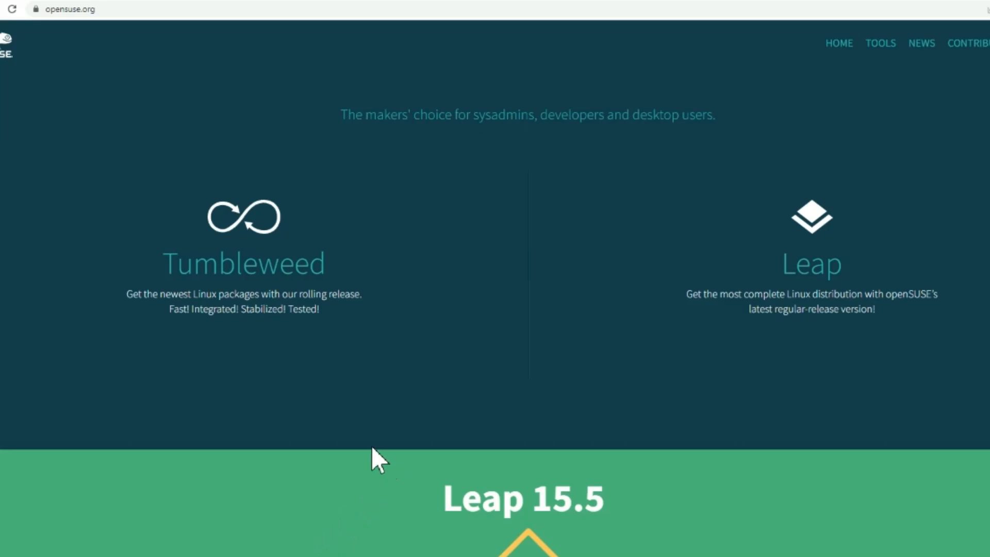
# - Open the openSUSE Leap 15.5 download options, starting from the Install Leap option on the openSUSE home page
pyautogui.click(72, 10)
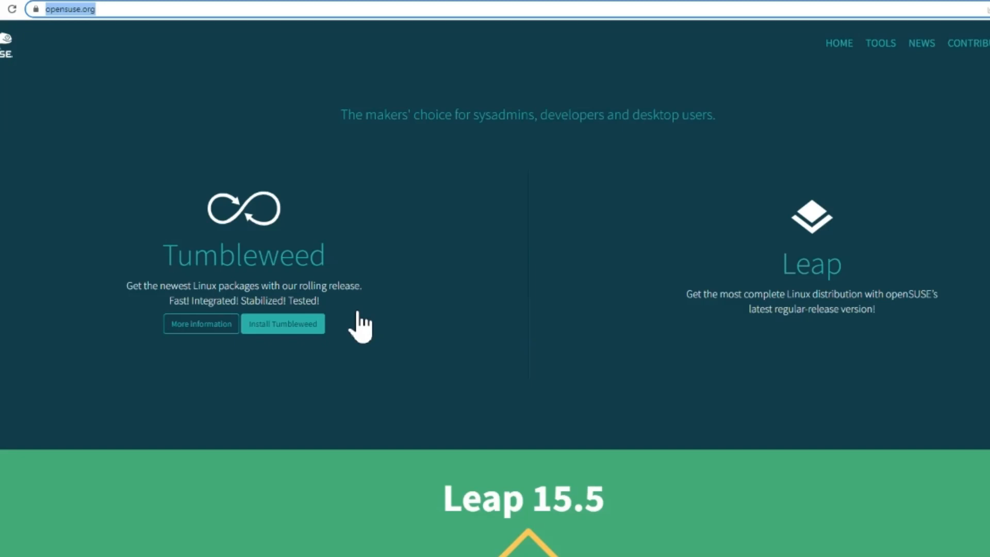
pyautogui.moveTo(789, 248)
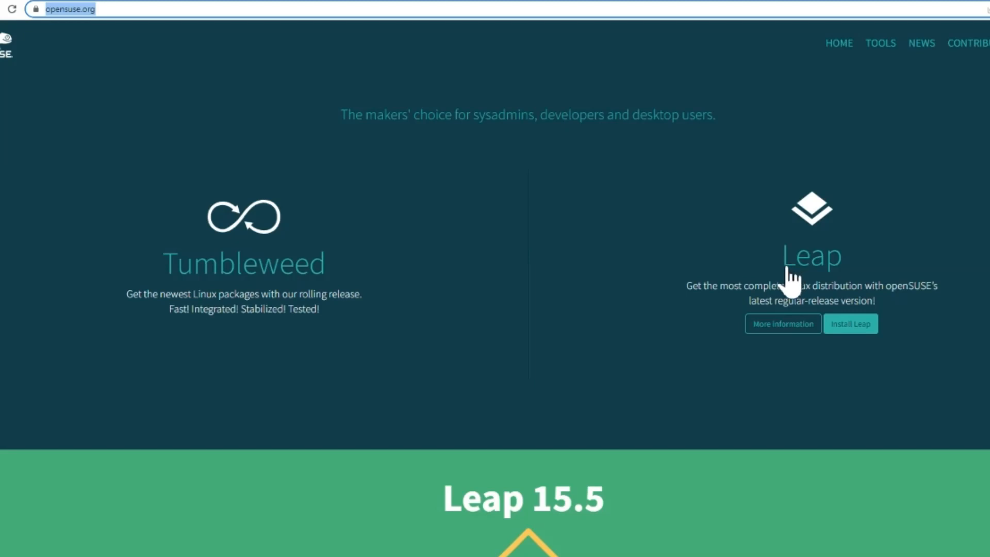
pyautogui.click(836, 322)
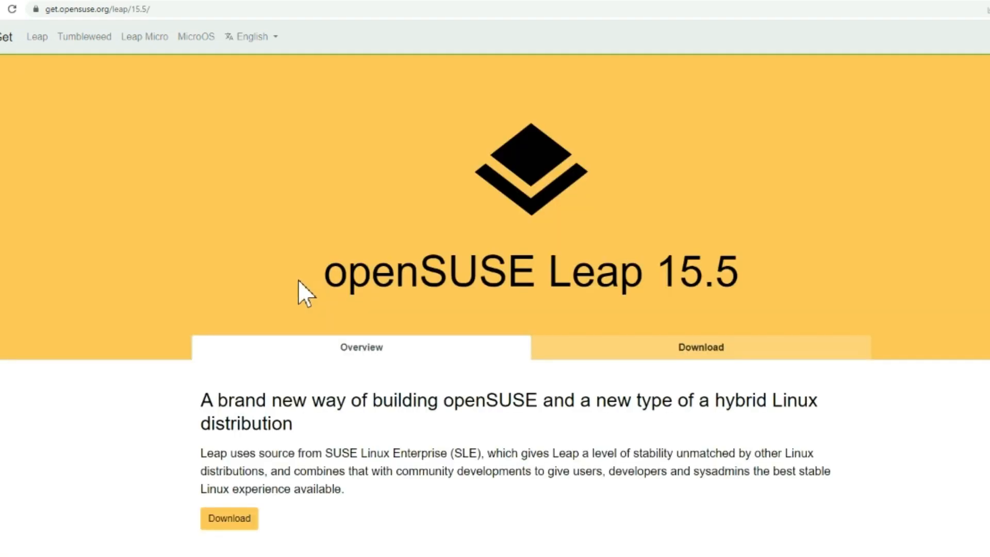
pyautogui.scroll(-1, 313, 265)
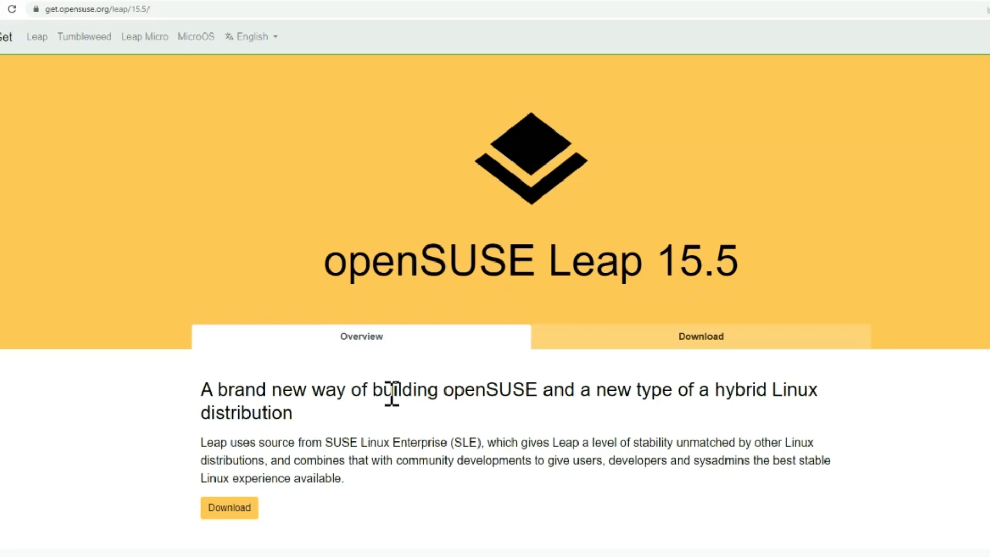
pyautogui.click(227, 507)
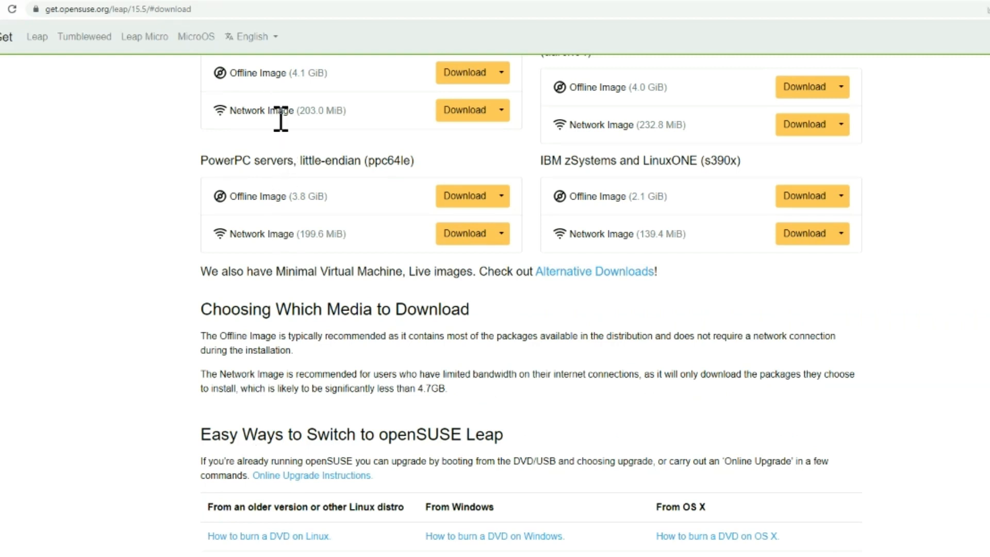
# - Review the available Leap 15.5 images and download the offline image for Intel or AMD 64-bit (x86_64) computers
pyautogui.scroll(2, 280, 118)
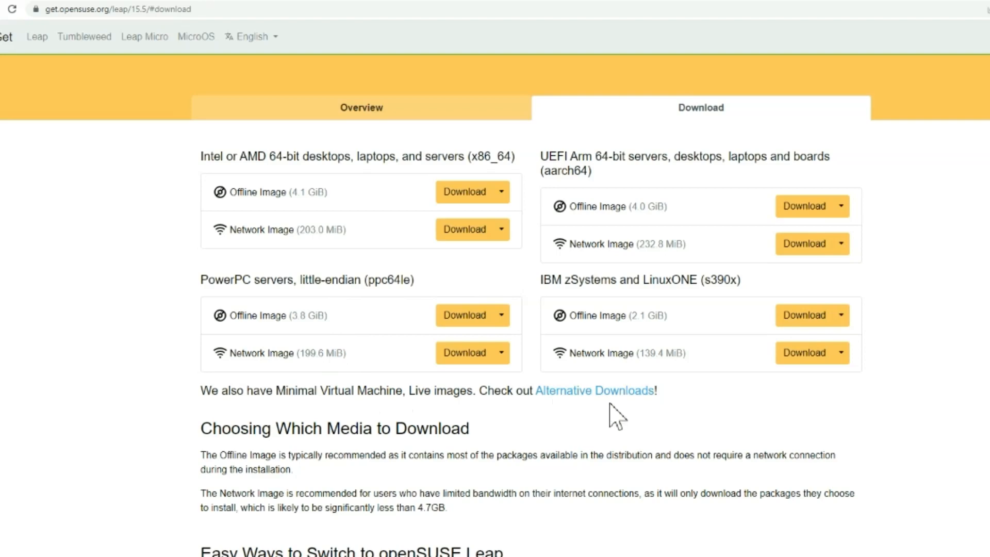
pyautogui.scroll(-1, 333, 448)
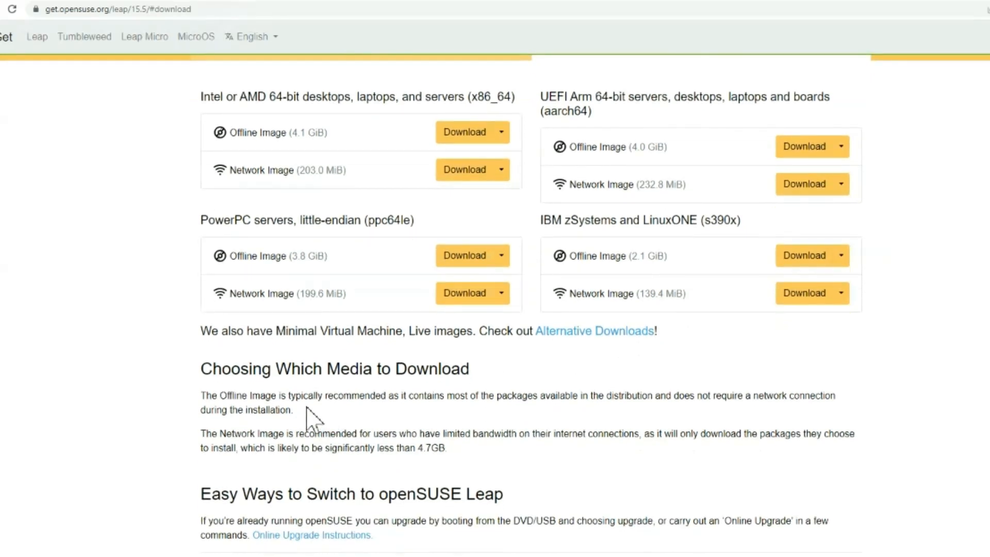
pyautogui.scroll(-1, 310, 410)
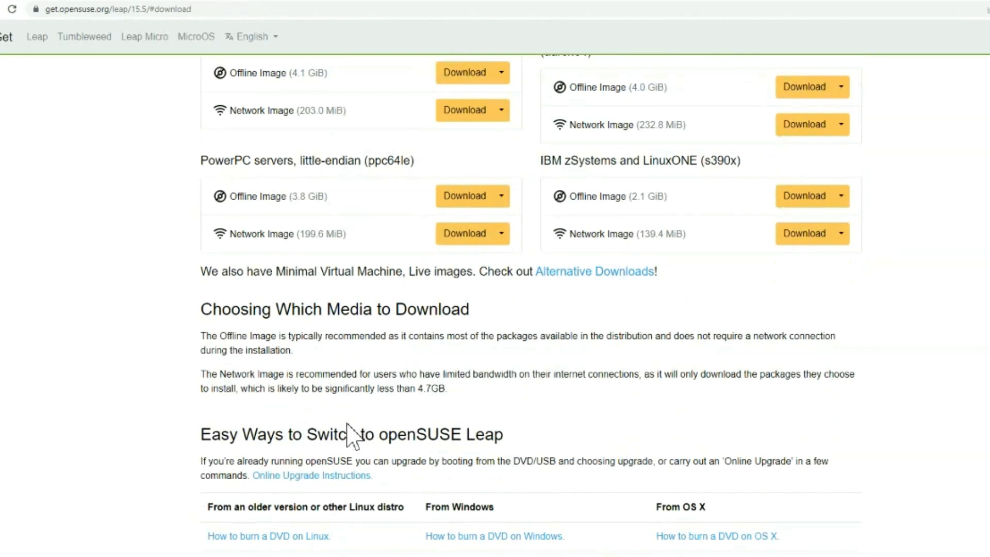
pyautogui.scroll(1, 353, 425)
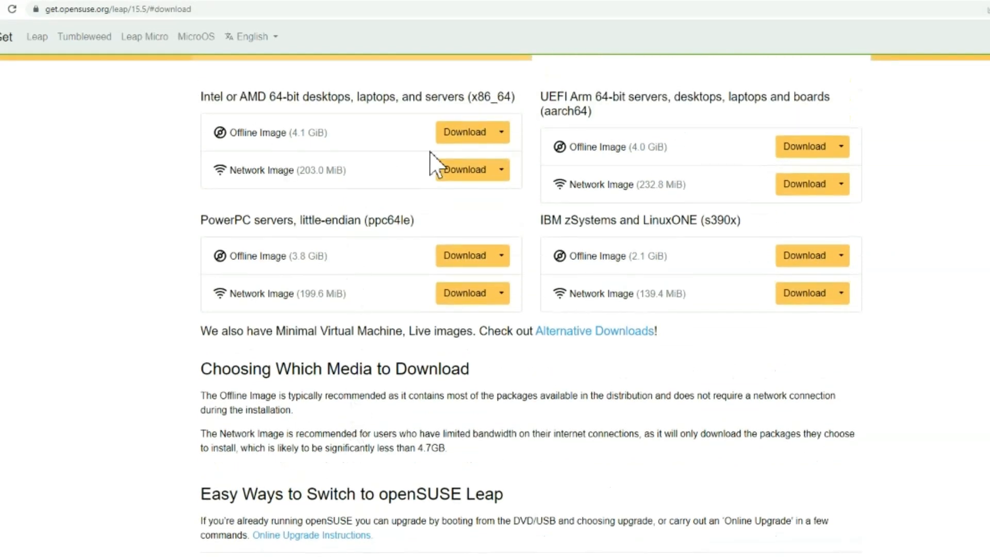
pyautogui.click(501, 132)
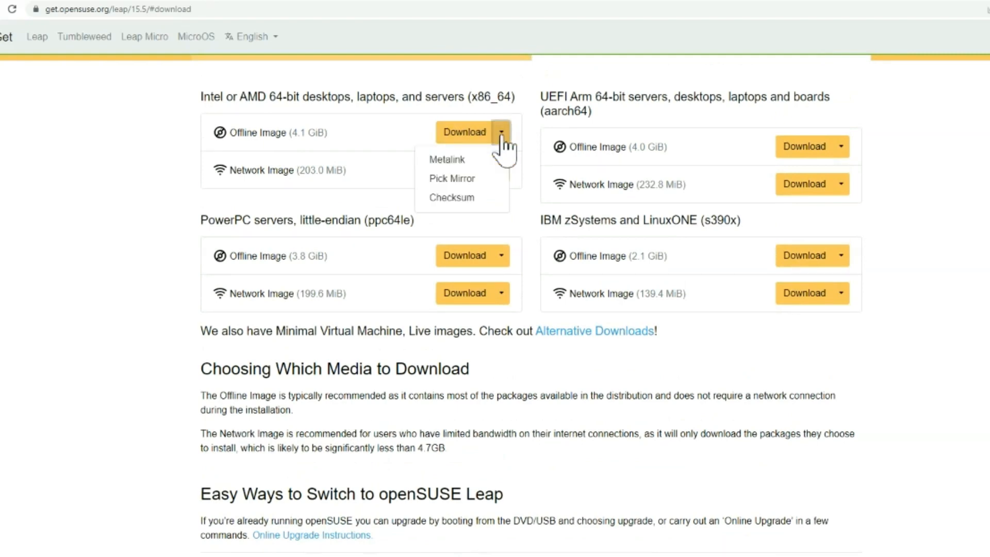
pyautogui.click(454, 135)
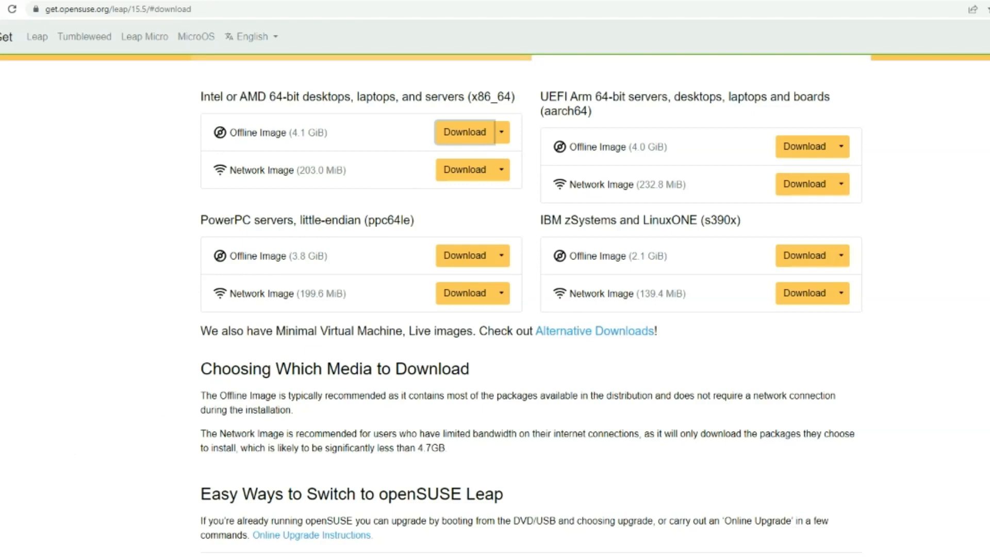
pyautogui.moveTo(150, 556)
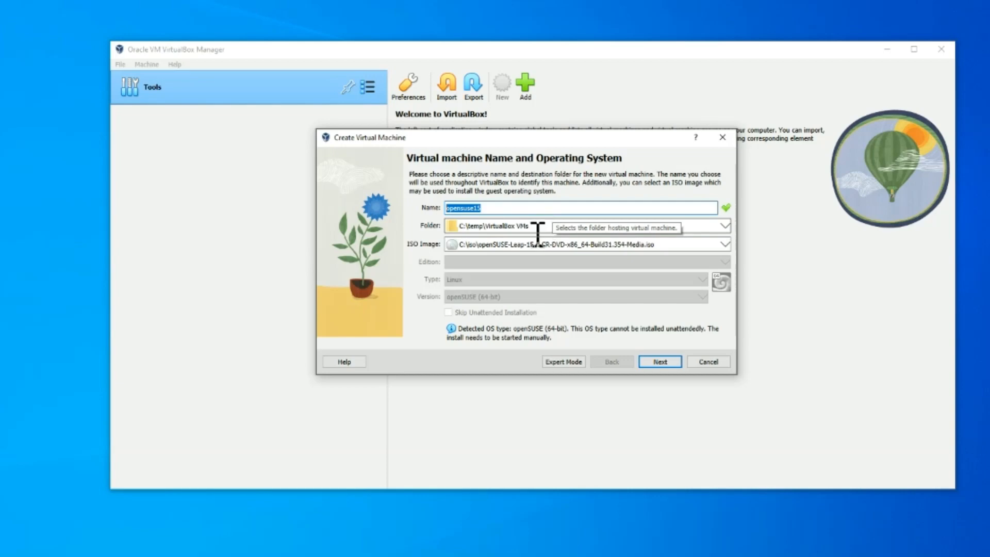
# - In VirtualBox, accept the name, folder and ISO image for the new opensuse15 machine and set its base memory to 2048 MB
pyautogui.moveTo(537, 229); pyautogui.dragTo(473, 225)
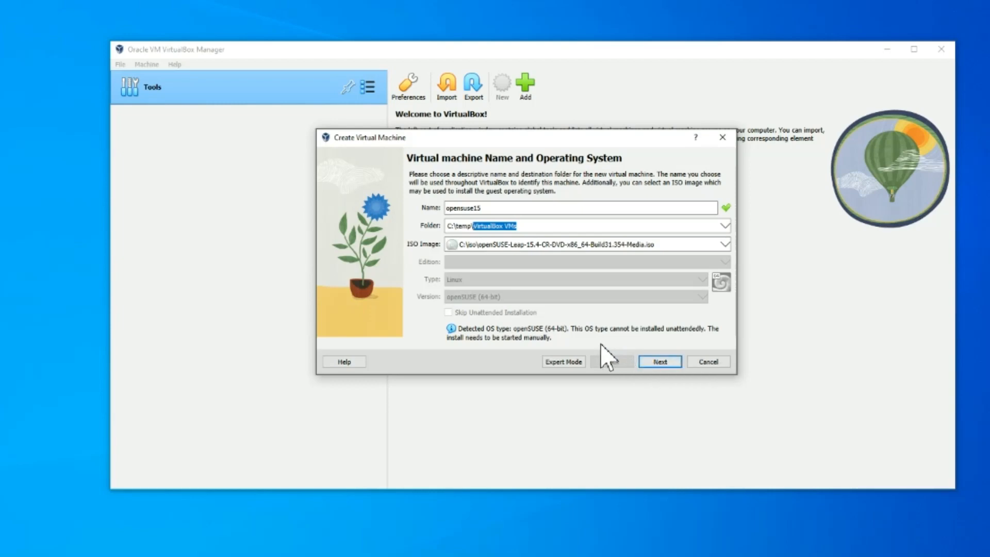
pyautogui.click(655, 362)
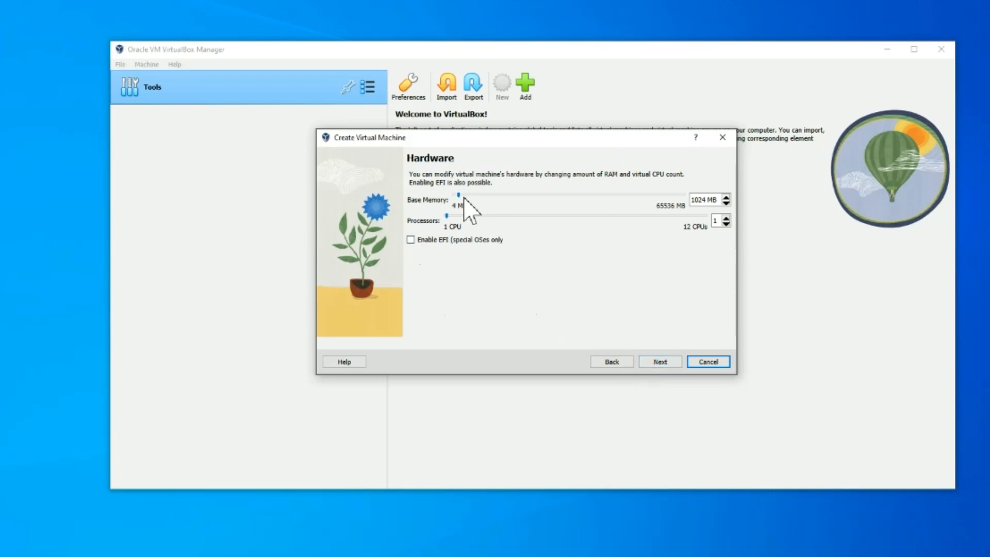
pyautogui.scroll(2, 470, 215)
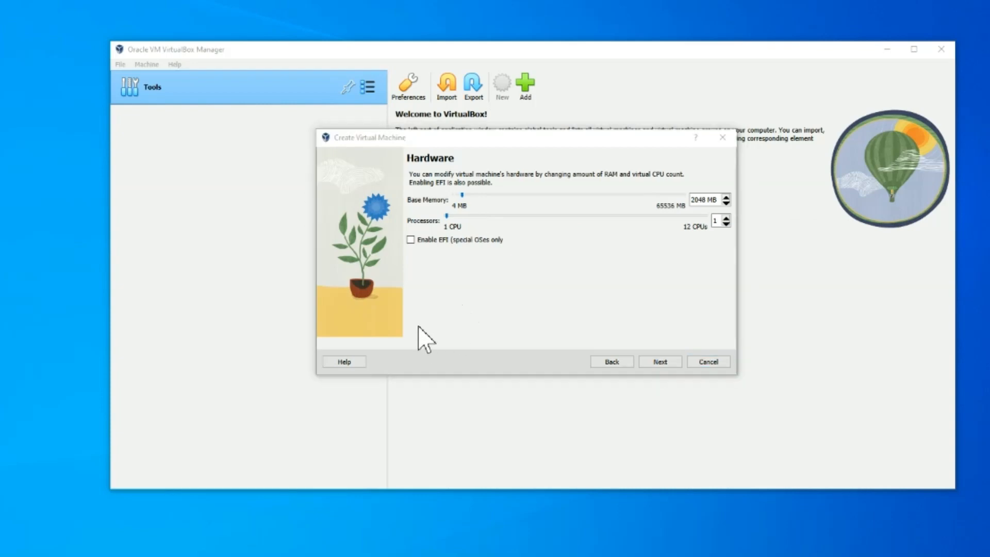
pyautogui.click(659, 362)
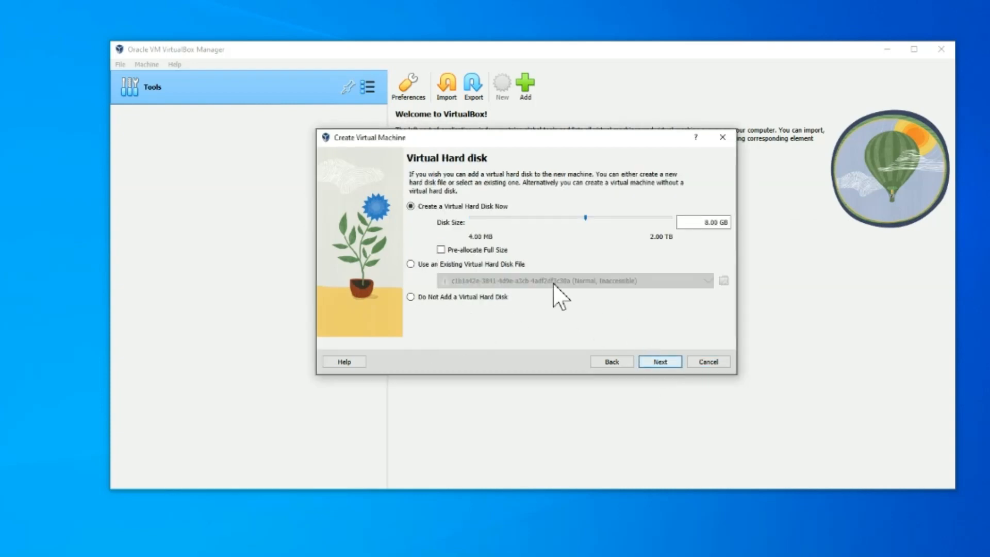
# - Give the new virtual machine a 16 GB virtual hard disk without pre-allocation and finish creating it
pyautogui.click(657, 359)
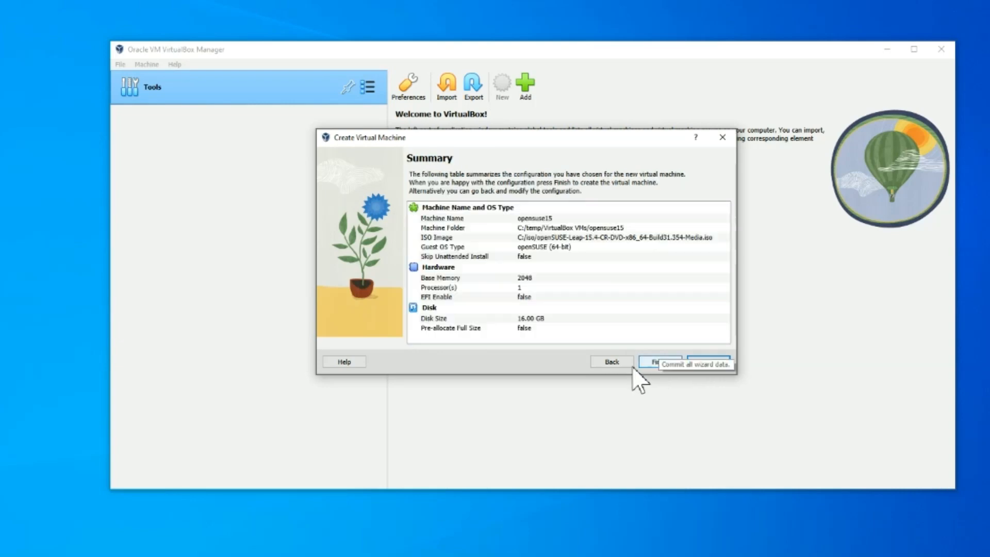
pyautogui.click(615, 365)
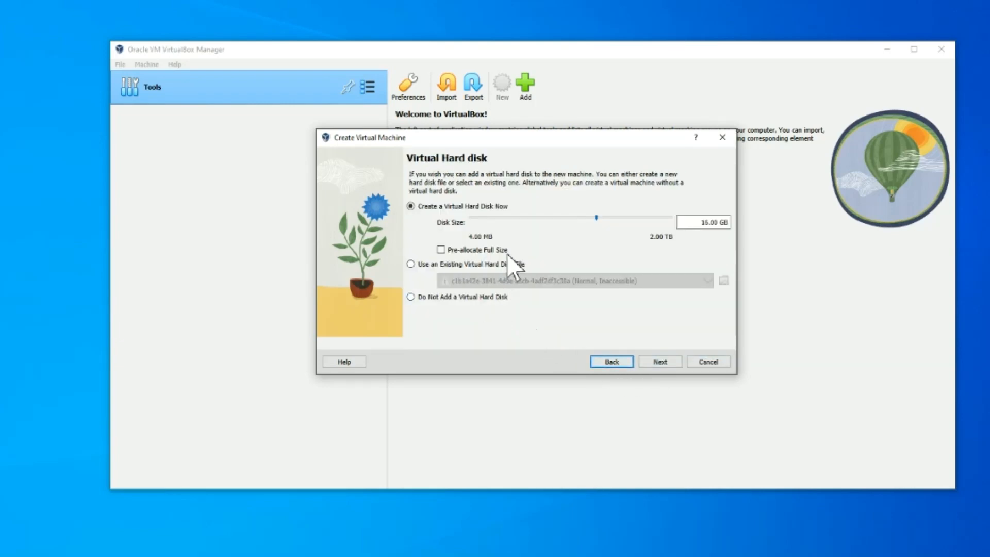
pyautogui.click(662, 363)
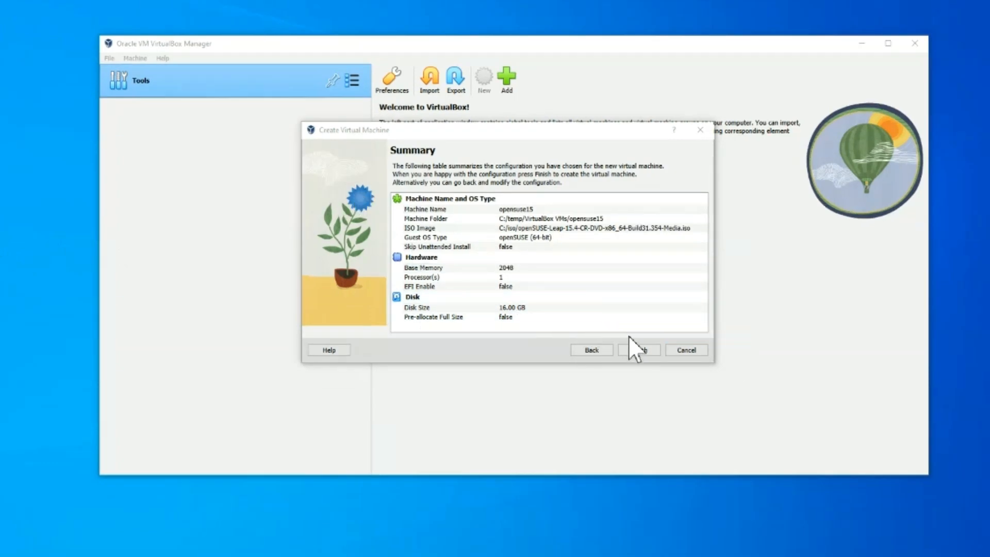
pyautogui.click(639, 349)
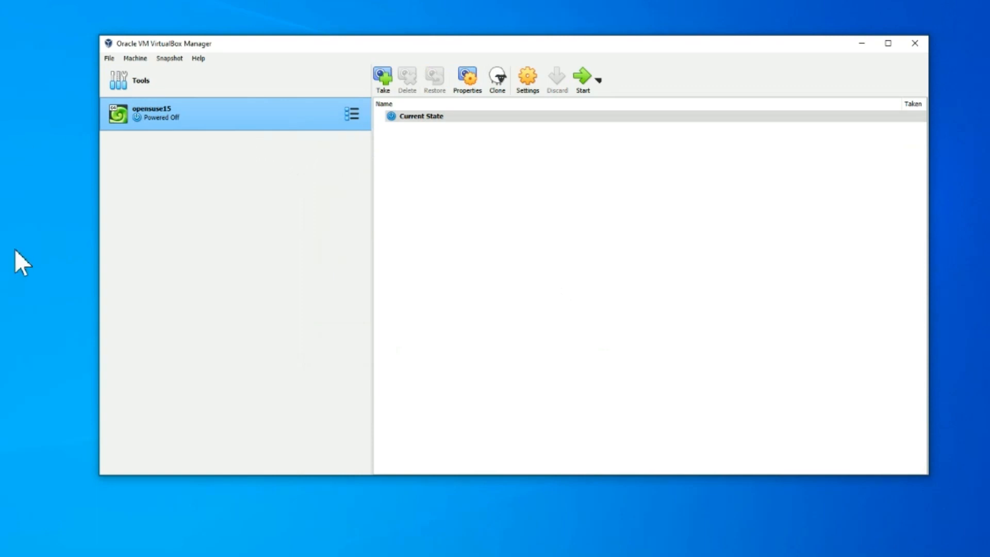
# - Start the opensuse15 virtual machine with a normal start and boot the Installation entry
pyautogui.rightClick(180, 122)
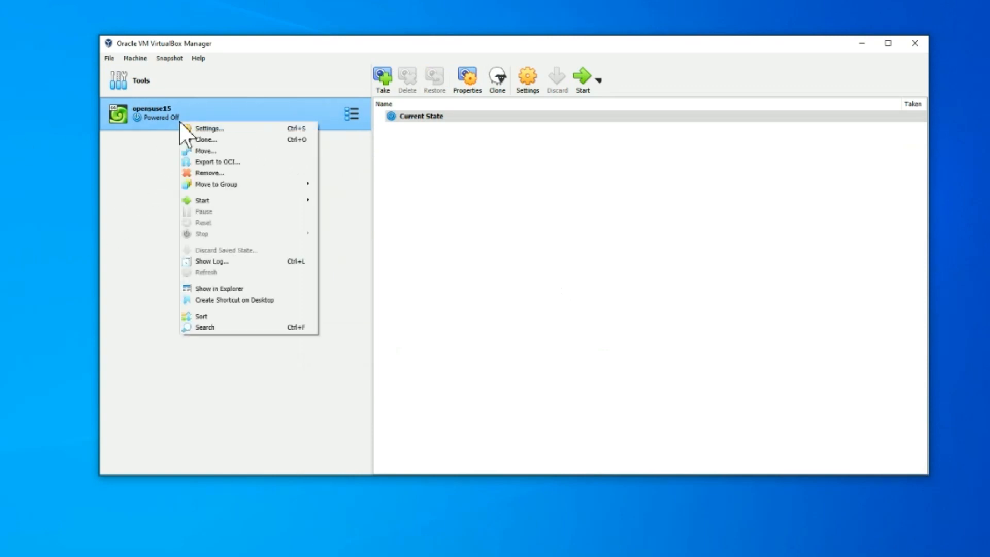
pyautogui.moveTo(199, 201)
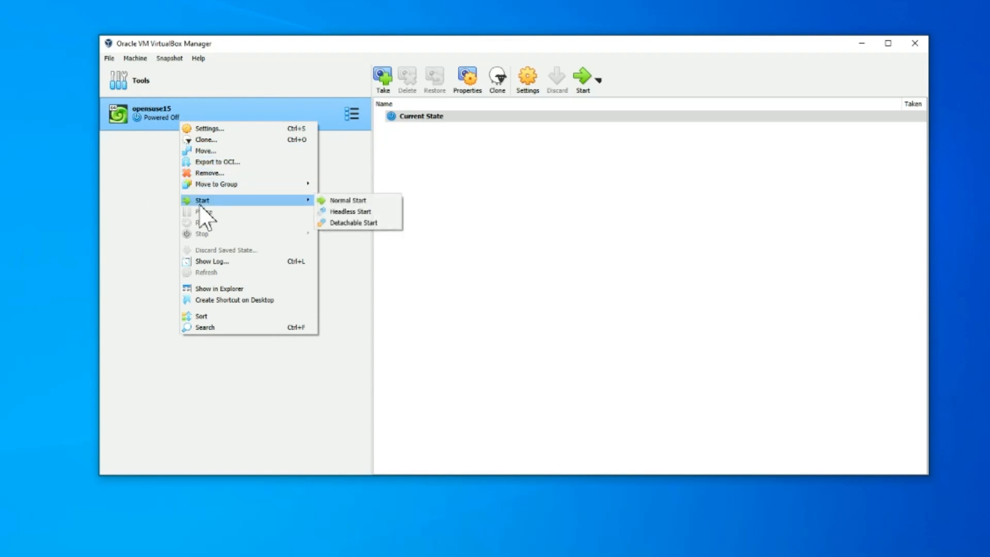
pyautogui.click(340, 200)
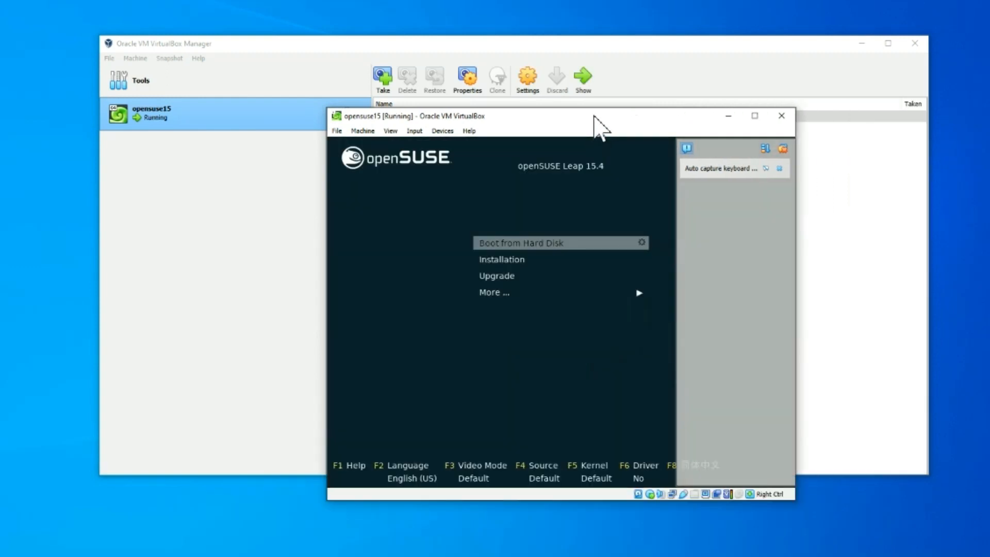
pyautogui.moveTo(593, 117); pyautogui.dragTo(573, 108)
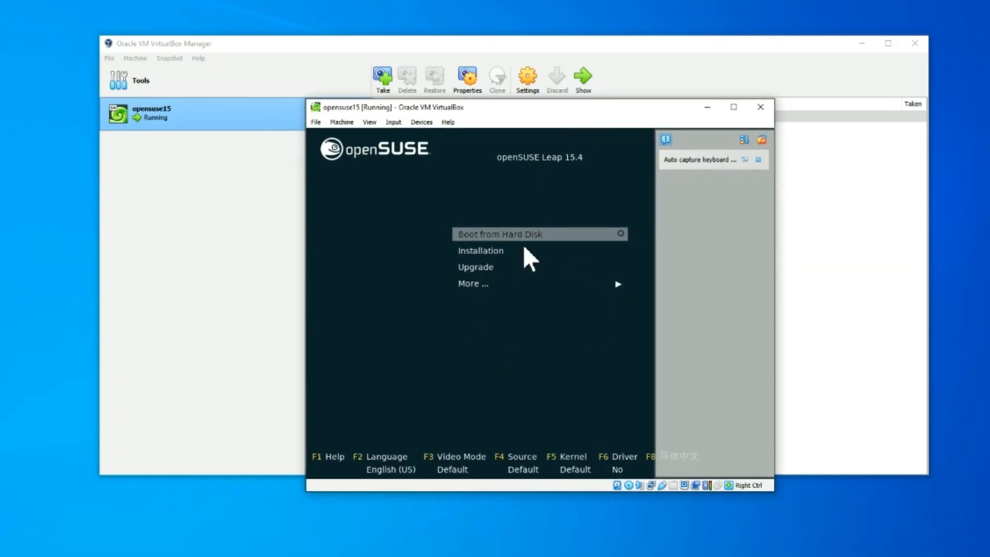
pyautogui.press('Down')
pyautogui.press('Return')
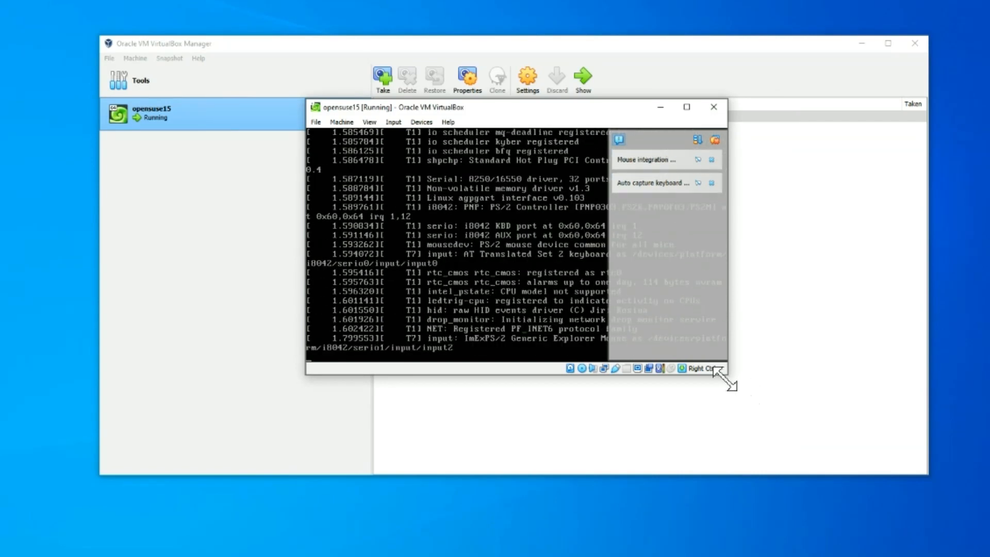
# - Enlarge and reposition the running machine's window, and dismiss the mouse integration and auto capture keyboard notifications
pyautogui.moveTo(734, 385); pyautogui.dragTo(866, 489)
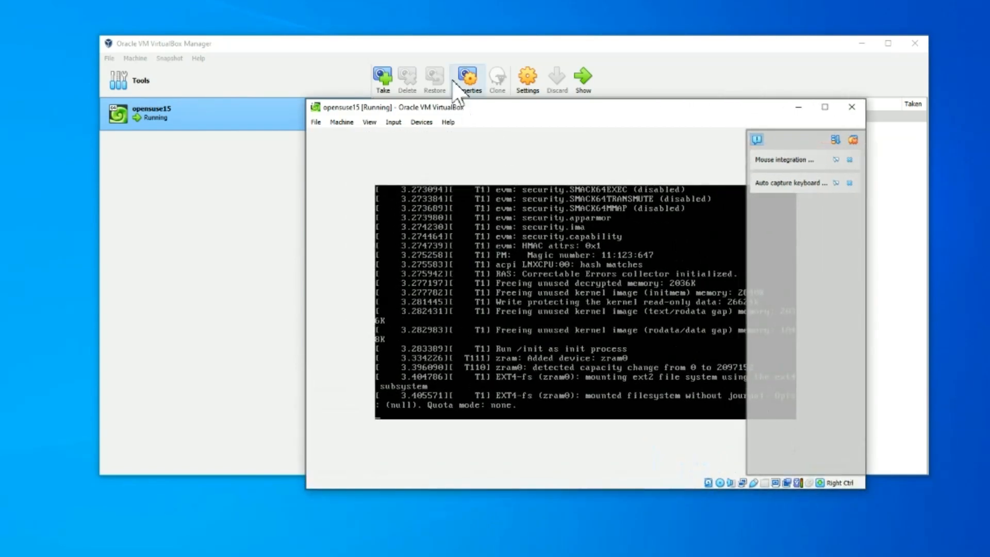
pyautogui.moveTo(504, 115); pyautogui.dragTo(413, 79)
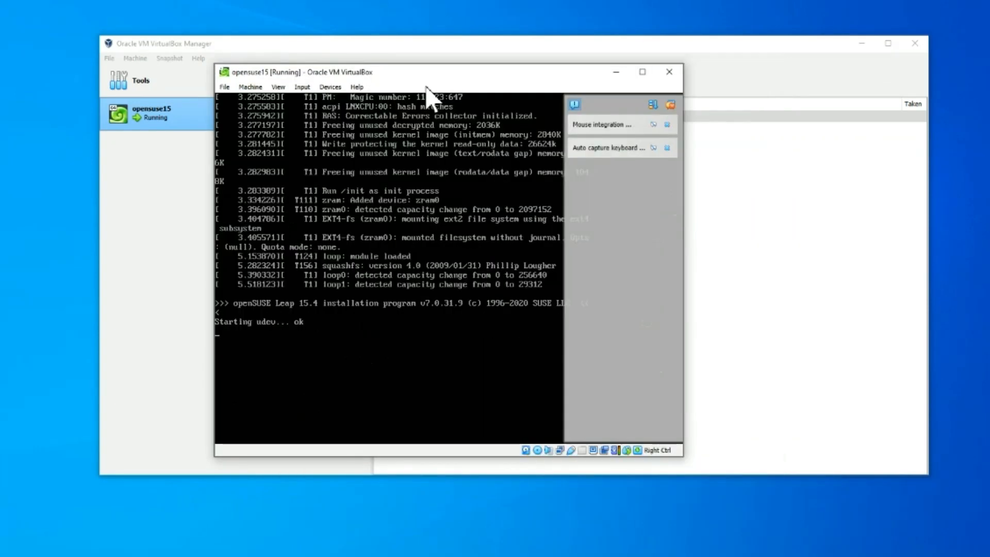
pyautogui.click(666, 125)
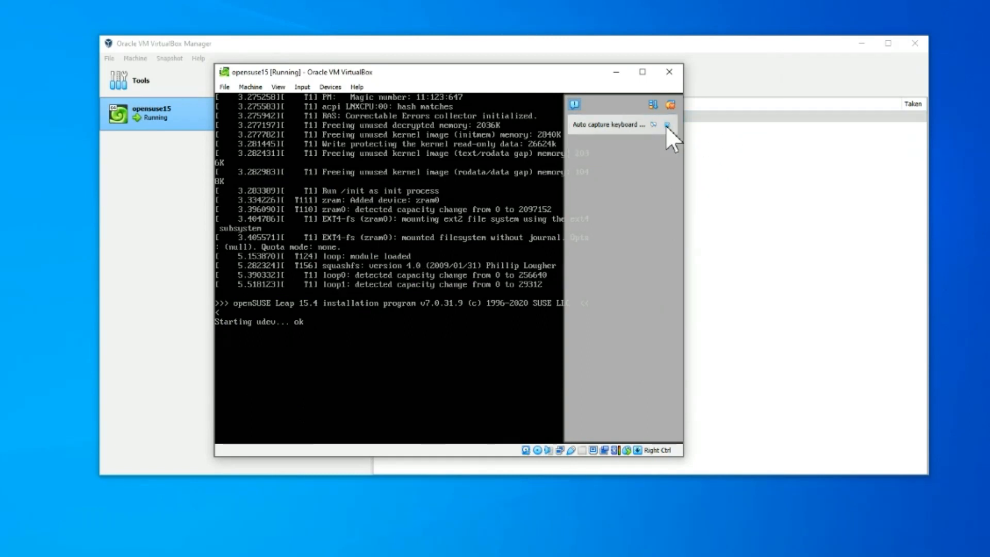
pyautogui.click(666, 125)
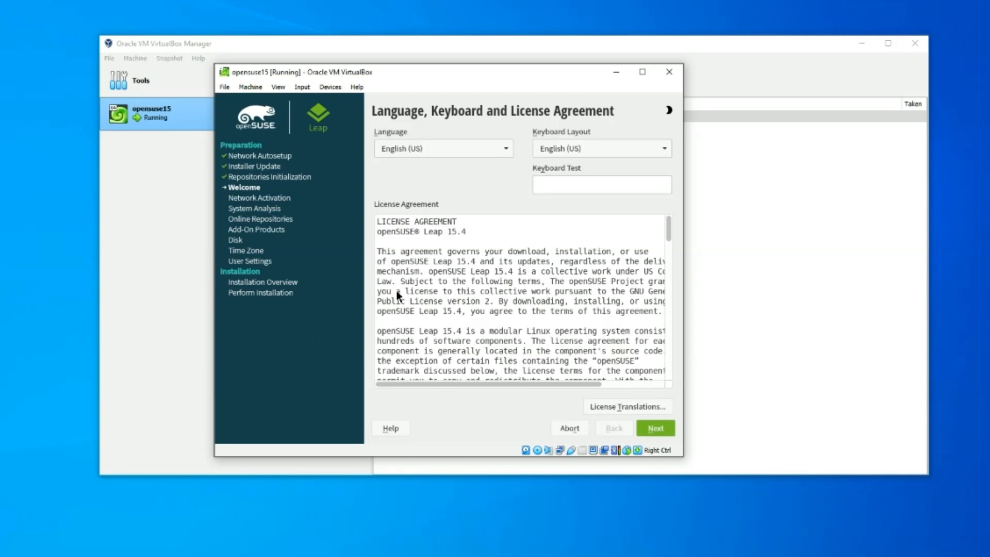
# - Accept the license agreement with English (US) language and keyboard, and activate the preselected online repositories
pyautogui.scroll(-2, 494, 306)
pyautogui.scroll(-5, 540, 265)
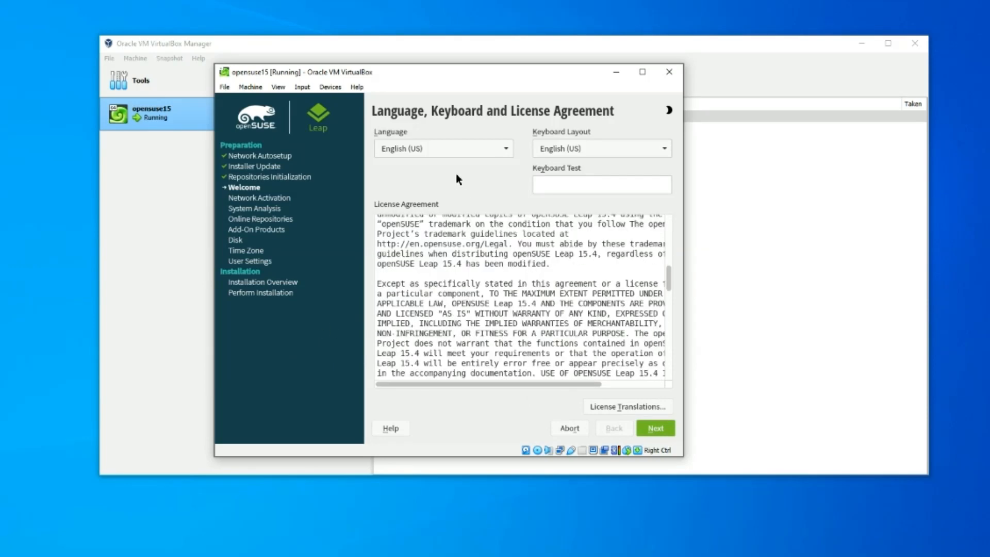
pyautogui.click(653, 429)
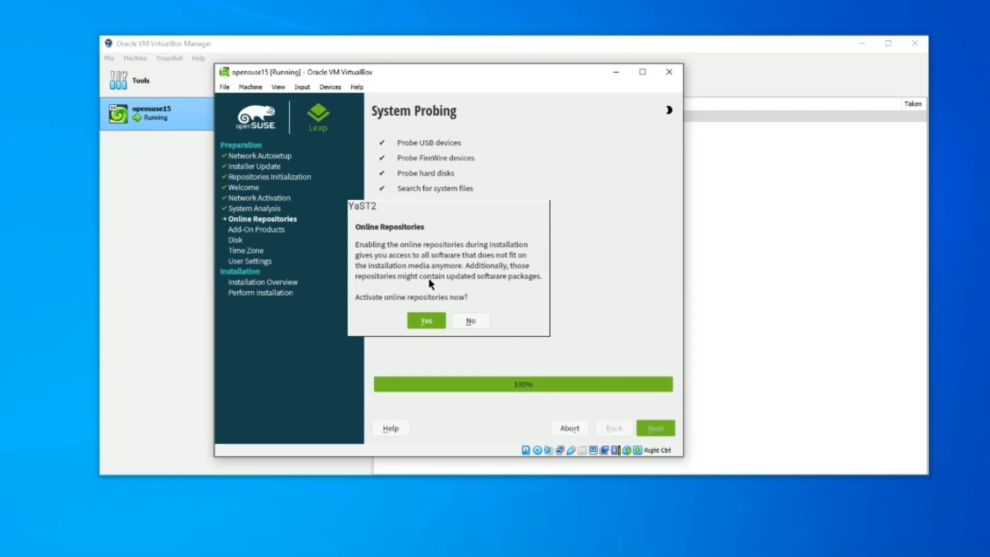
pyautogui.click(424, 321)
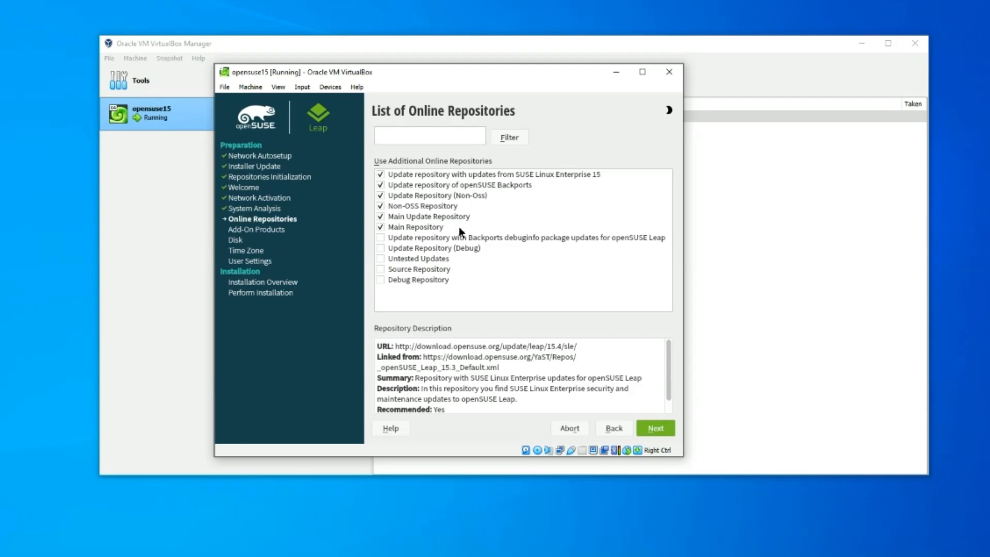
pyautogui.click(652, 429)
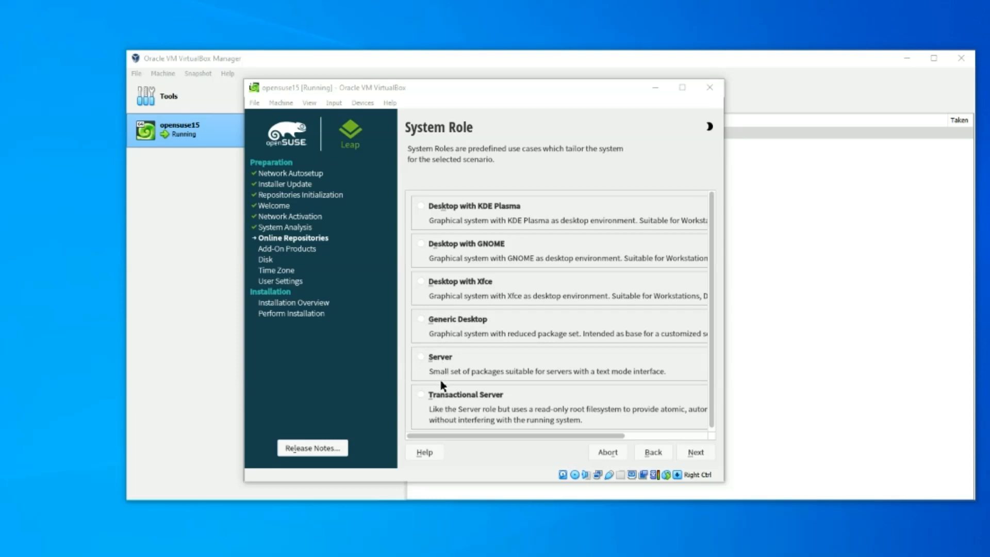
# - Choose the Desktop with KDE Plasma system role and proceed to the suggested partitioning
pyautogui.scroll(-1, 443, 404)
pyautogui.scroll(1, 460, 397)
pyautogui.click(421, 206)
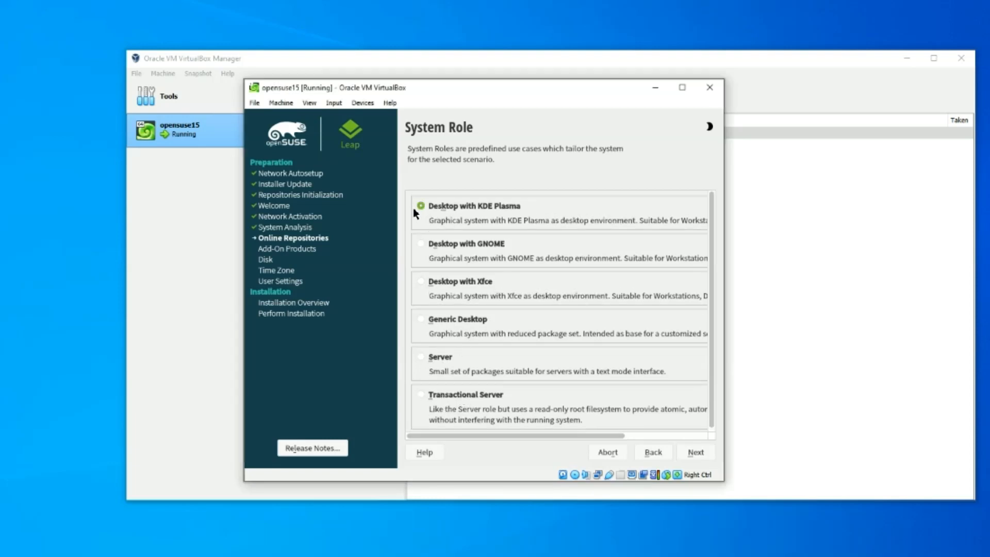
pyautogui.click(696, 452)
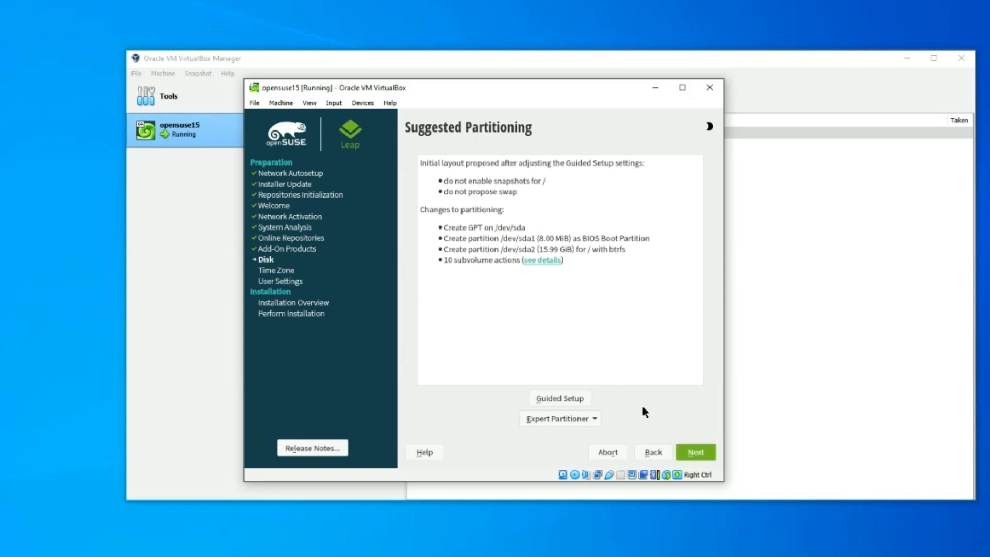
# - Accept the suggested disk partitioning and keep the USA region with the Eastern (New York) time zone
pyautogui.click(689, 455)
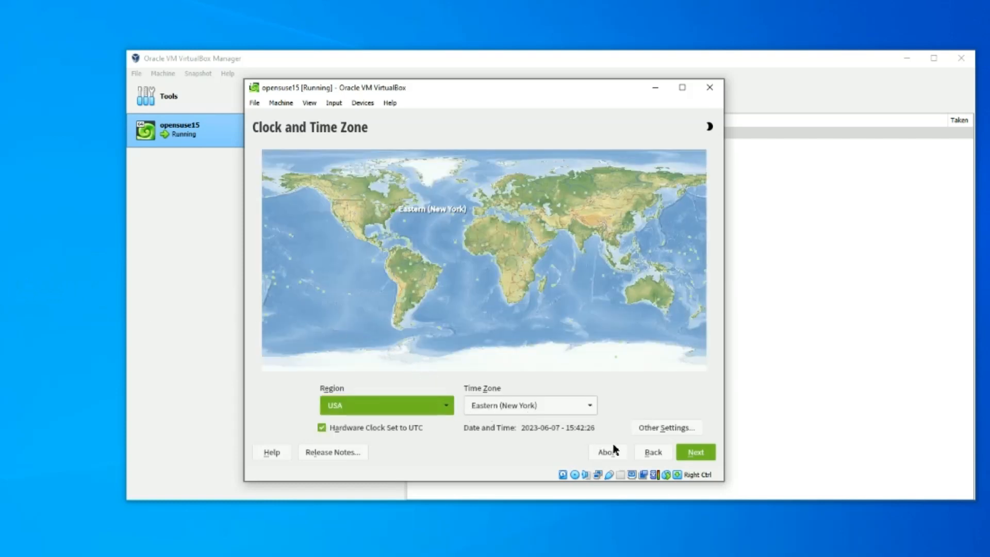
pyautogui.click(690, 451)
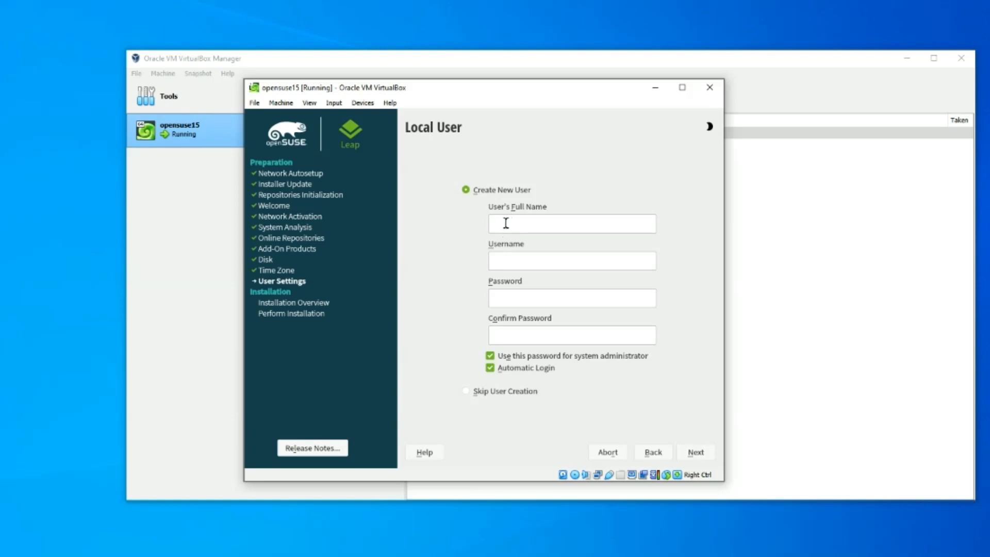
# - Create the local user with a full name, fill in and confirm the account password, and accept using that password despite its simplicity
pyautogui.write('somedude')
pyautogui.click(526, 298)
pyautogui.write('*********')
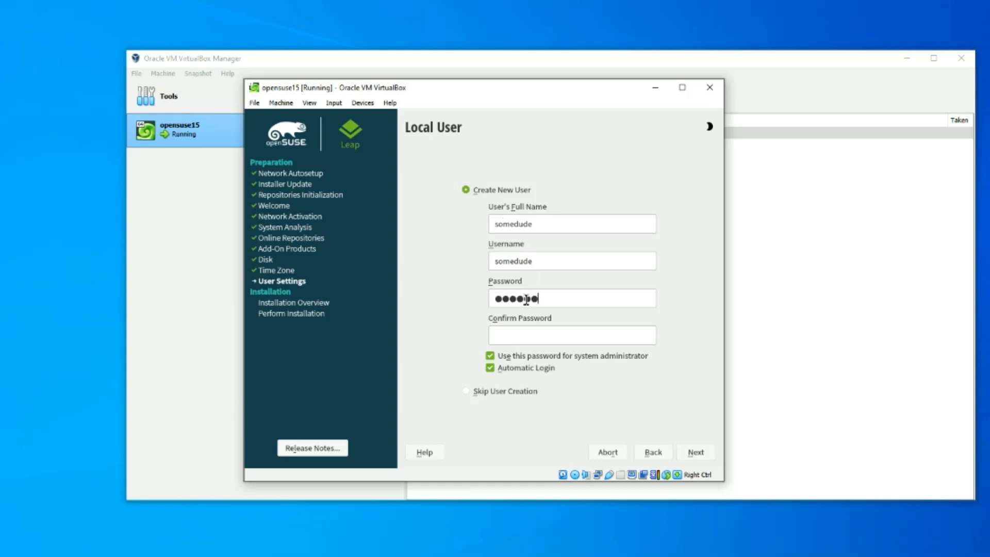
pyautogui.write('*')
pyautogui.press('Tab')
pyautogui.write('*********')
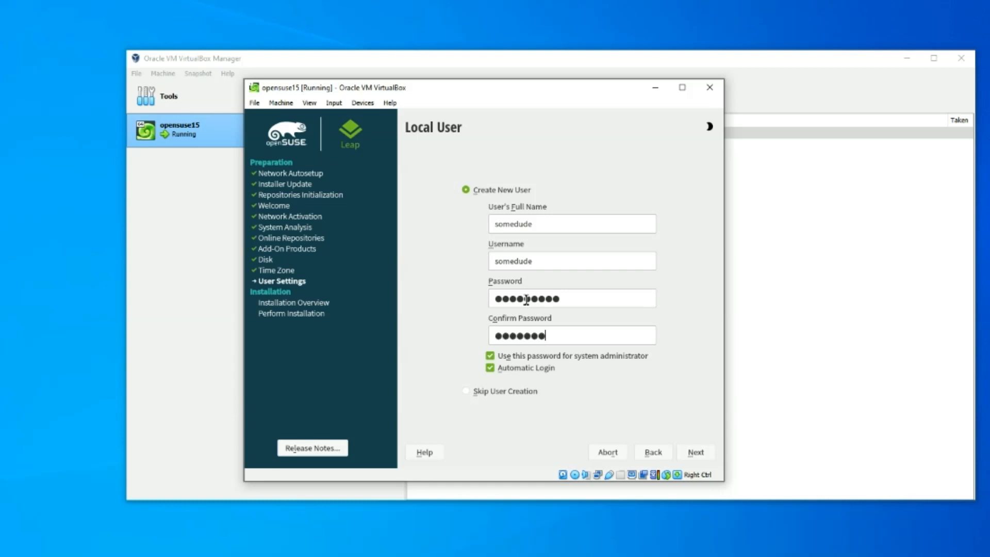
pyautogui.write('*')
pyautogui.click(692, 455)
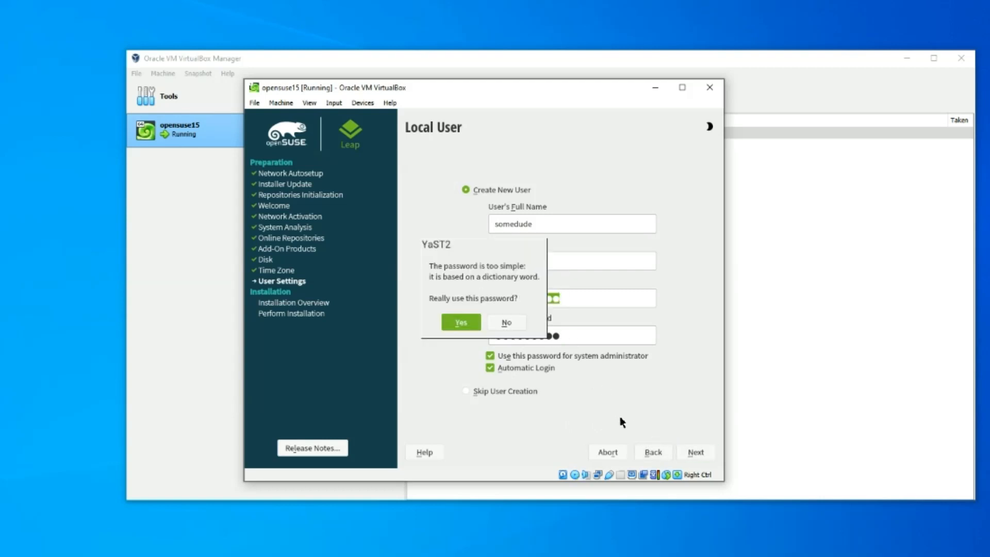
pyautogui.click(461, 324)
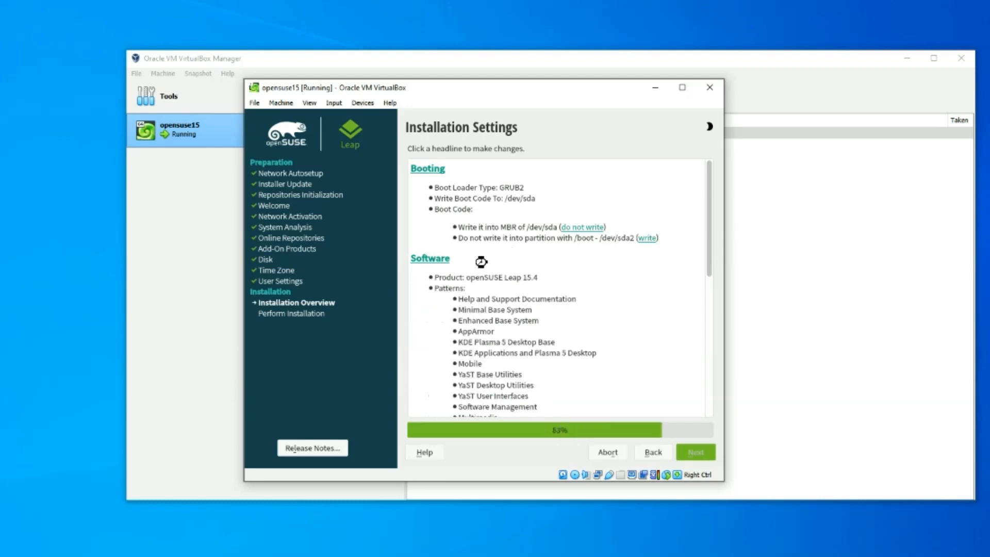
# - Review the installation settings from booting to network configuration, then start and confirm the openSUSE Leap 15.4 installation
pyautogui.scroll(-15, 525, 333)
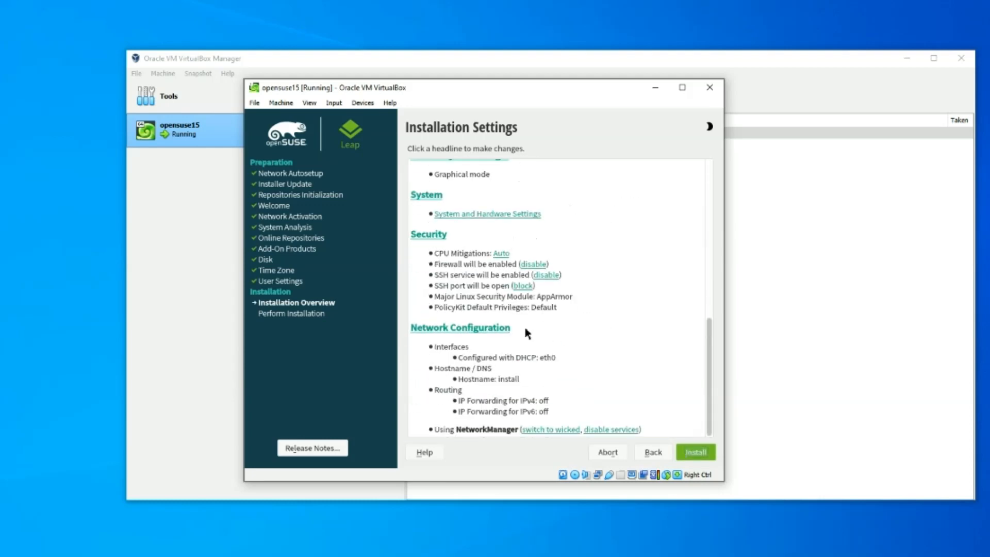
pyautogui.scroll(12, 527, 333)
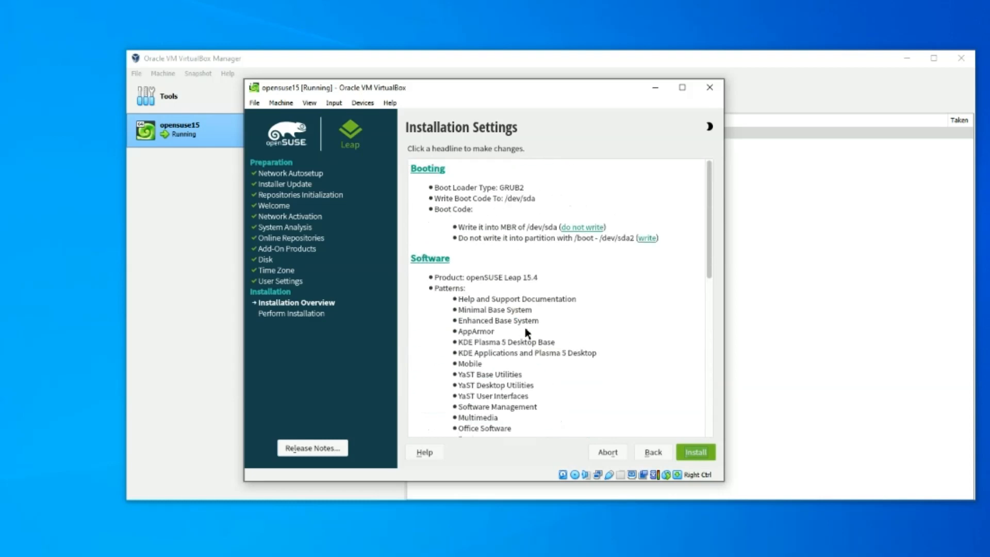
pyautogui.scroll(-12, 527, 333)
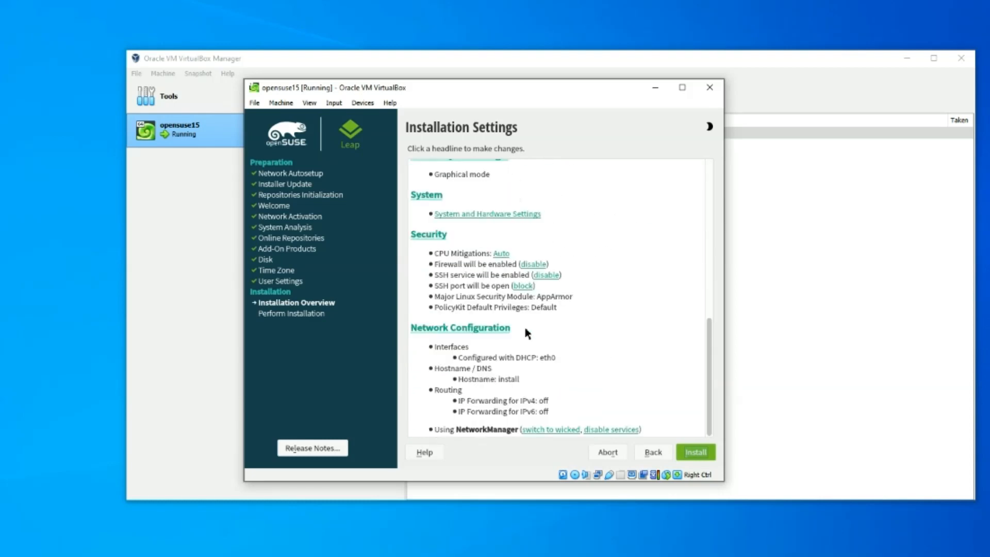
pyautogui.scroll(12, 527, 333)
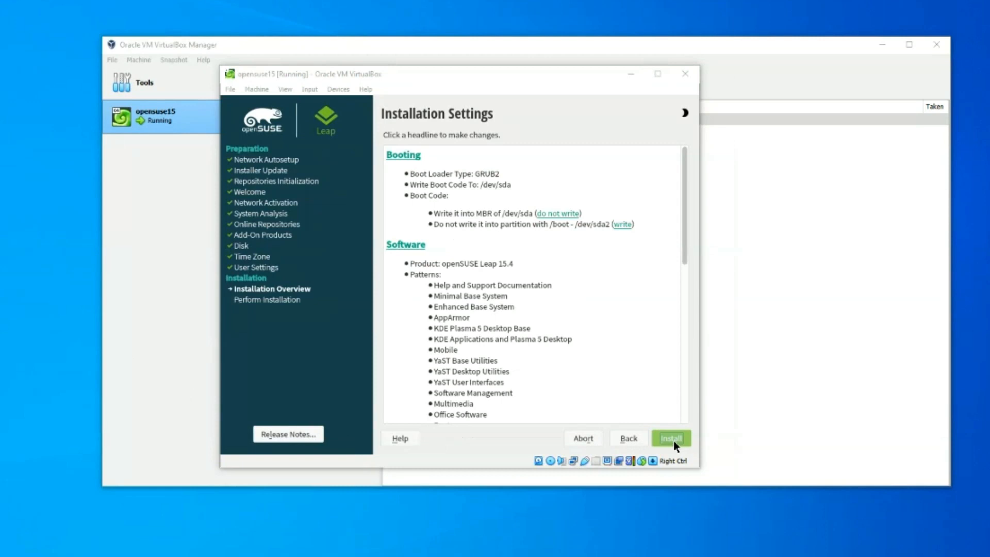
pyautogui.click(671, 438)
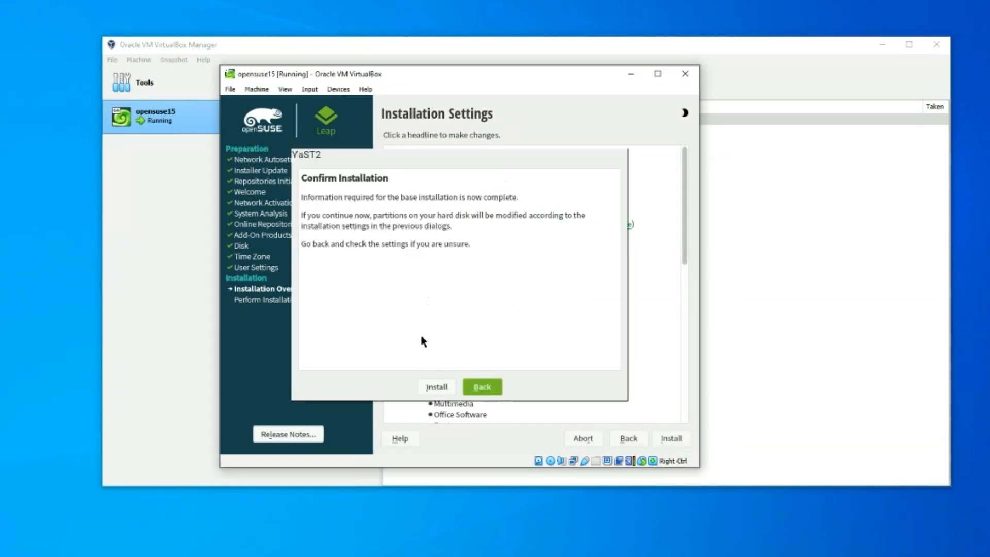
pyautogui.click(432, 387)
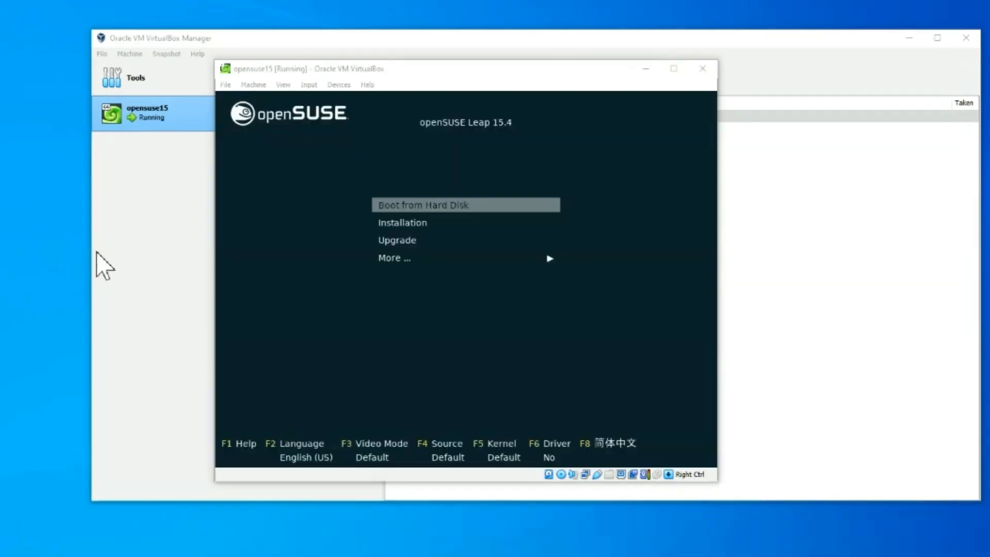
# - Boot the virtual machine from its hard disk into the installed system and close the openSUSE Welcome window
pyautogui.click(262, 260)
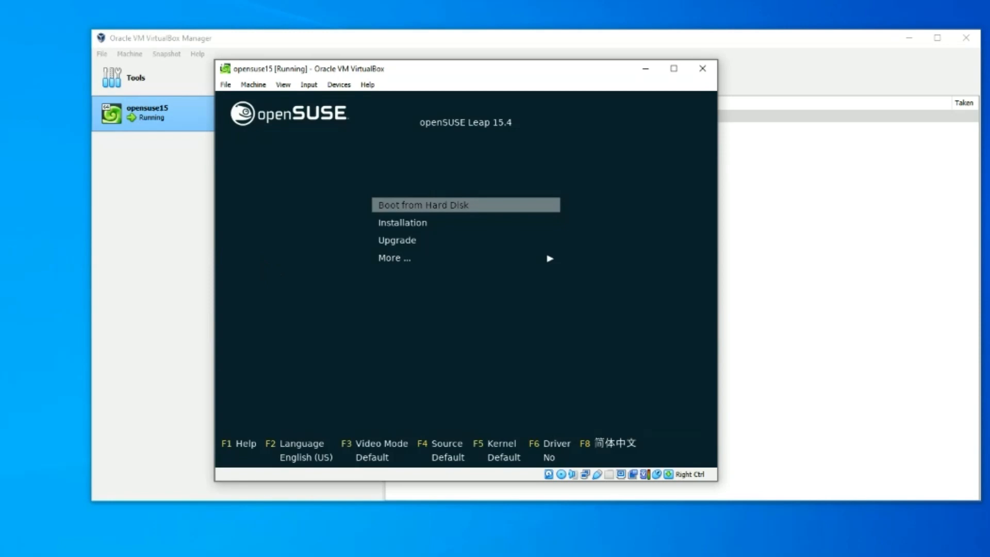
pyautogui.press('Return')
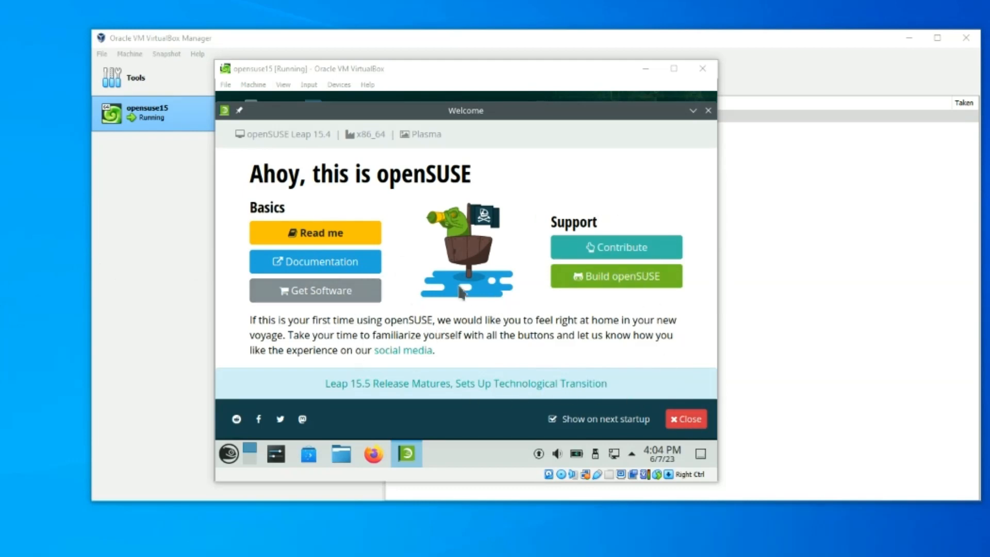
pyautogui.click(675, 420)
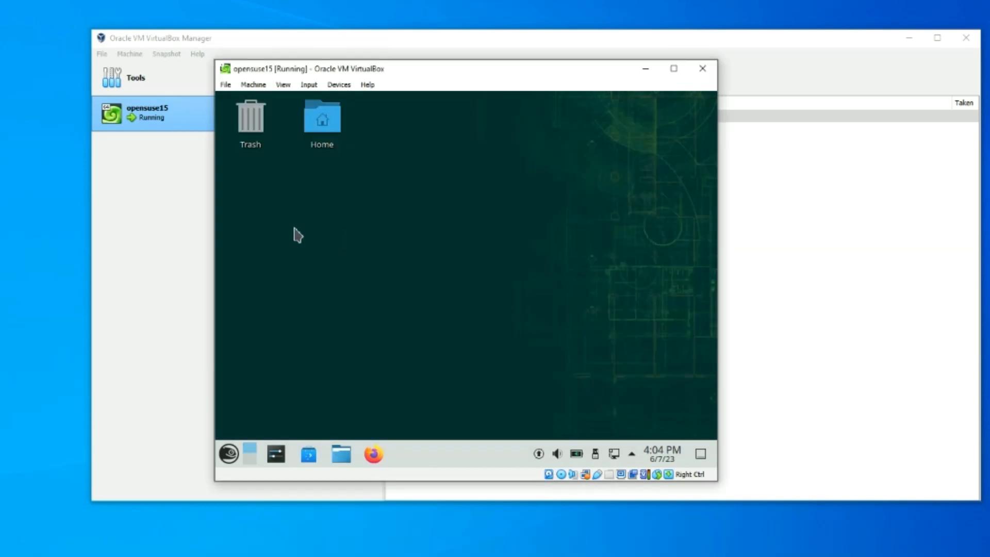